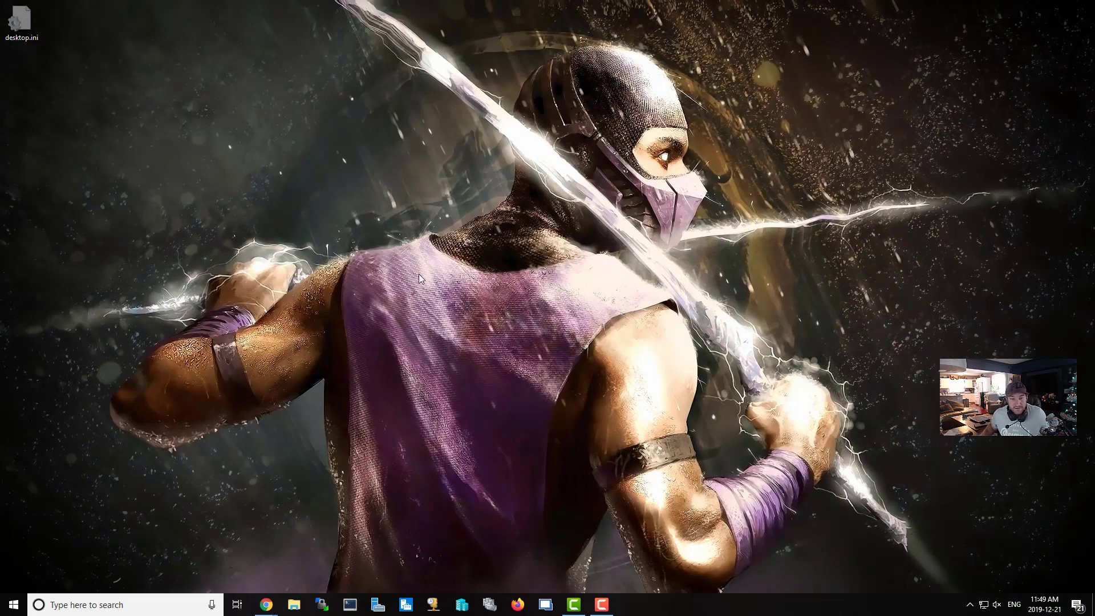
# Step: Open the classic Windows Sound dialog from the speaker tray icon
pyautogui.rightClick(415, 196)
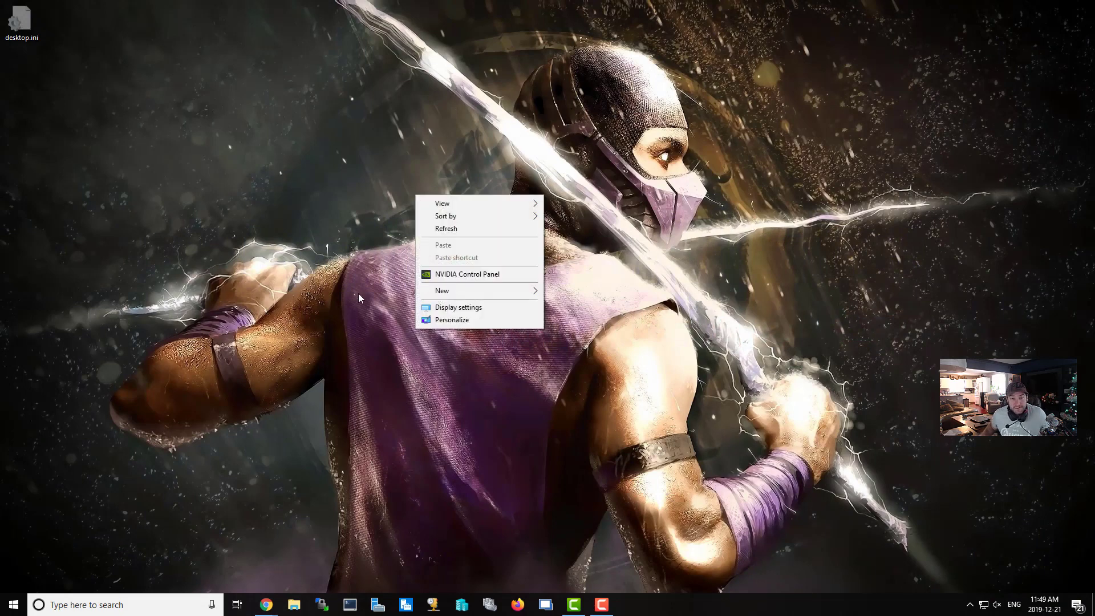
pyautogui.click(979, 542)
pyautogui.rightClick(998, 605)
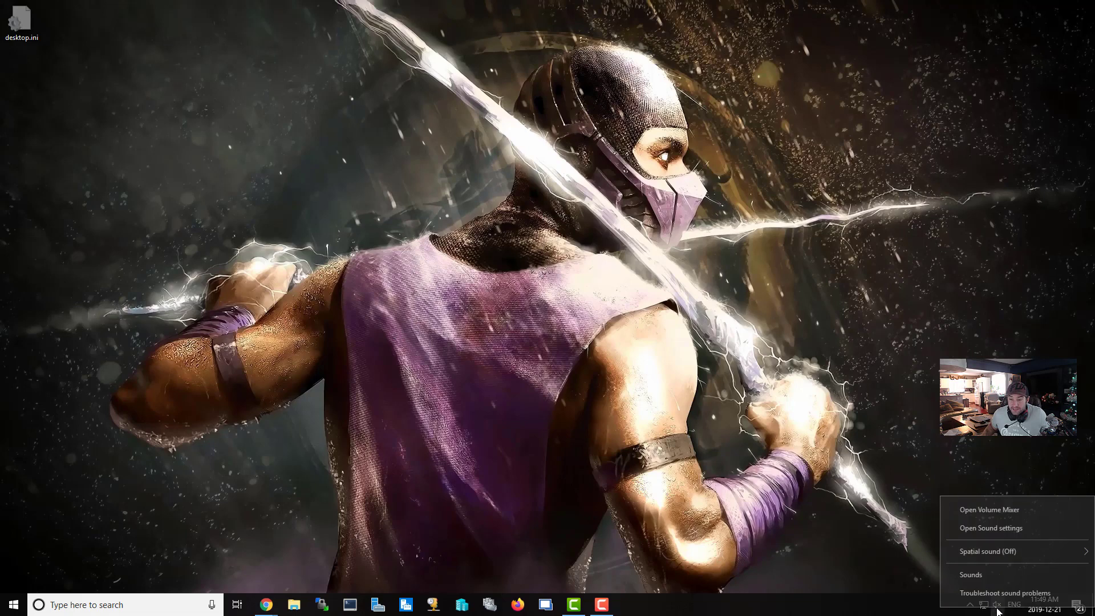
pyautogui.rightClick(997, 604)
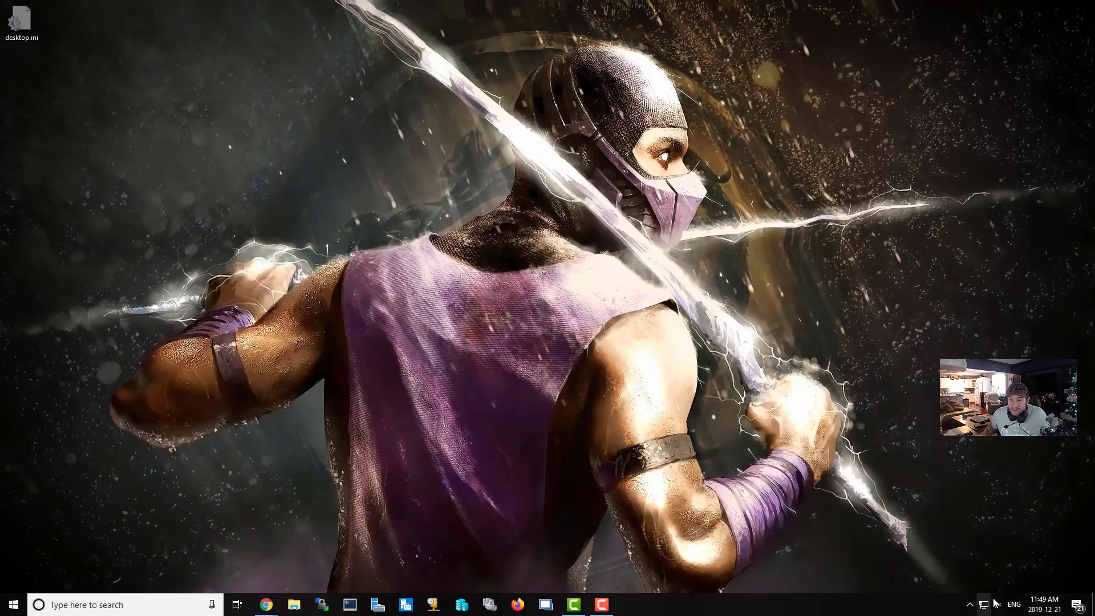
pyautogui.rightClick(998, 604)
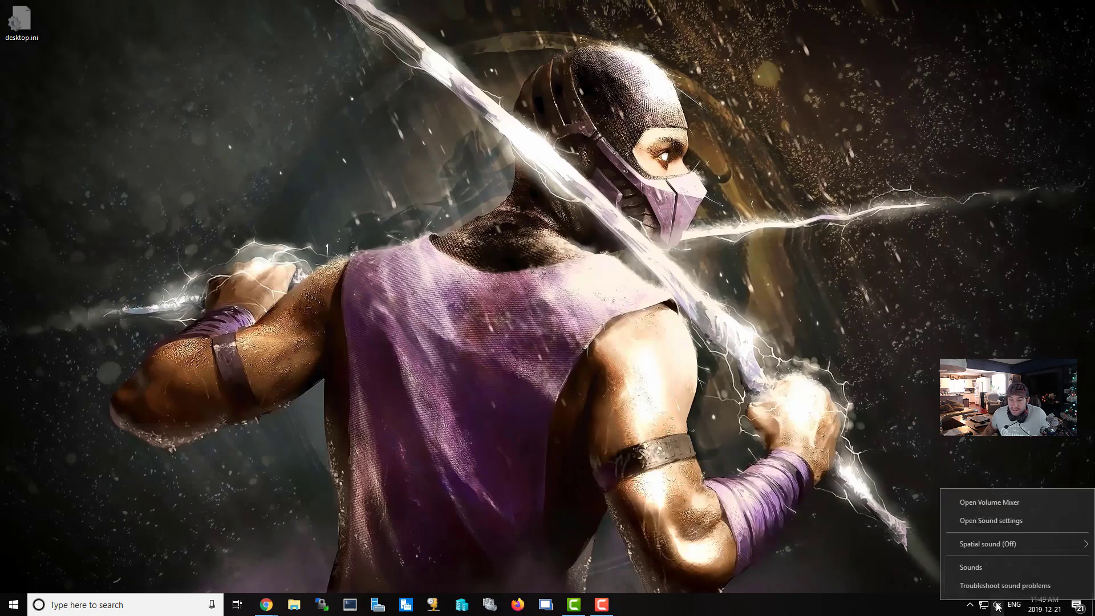
pyautogui.click(989, 566)
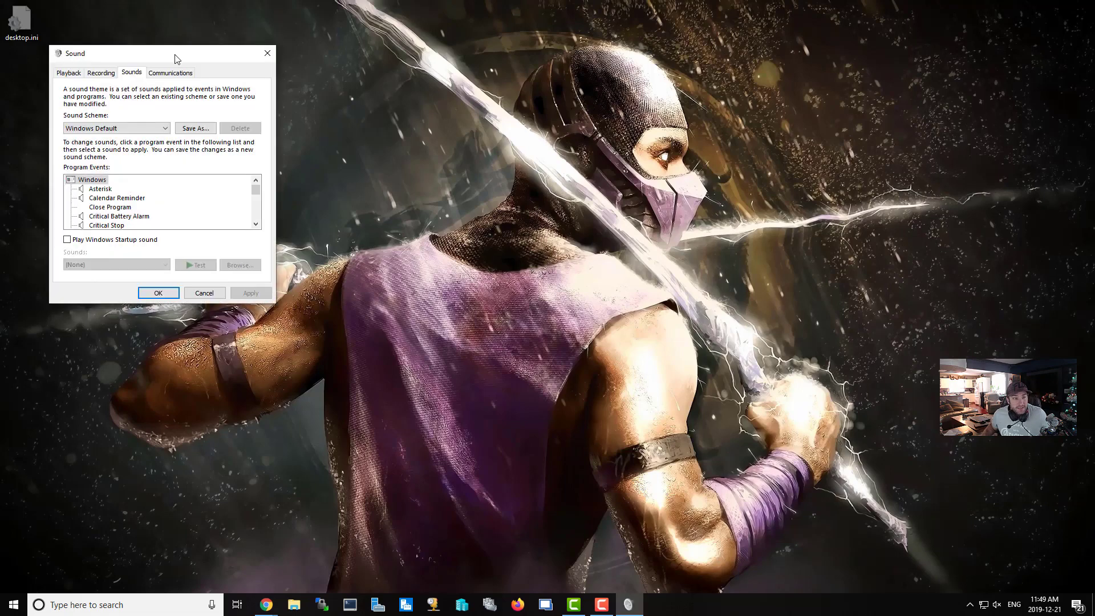
# Step: Center the Sound dialog, then select the Realtek Microphone on the Recording tab and bring up its options
pyautogui.moveTo(177, 58); pyautogui.dragTo(480, 134)
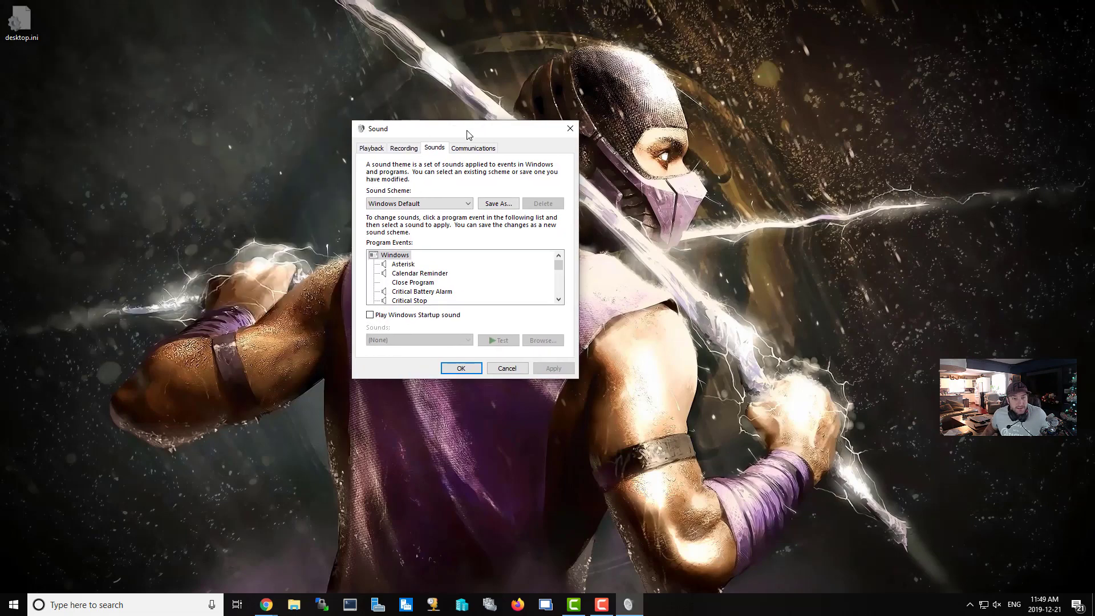
pyautogui.click(403, 150)
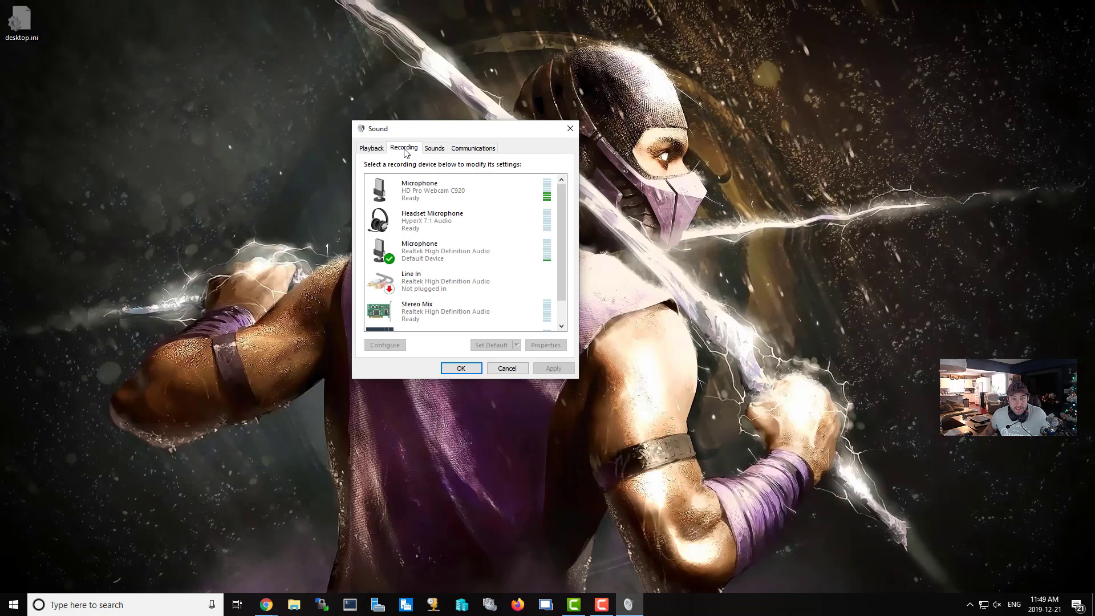
pyautogui.moveTo(565, 228)
pyautogui.mouseDown()
pyautogui.moveTo(560, 255)
pyautogui.moveTo(563, 206)
pyautogui.mouseUp()
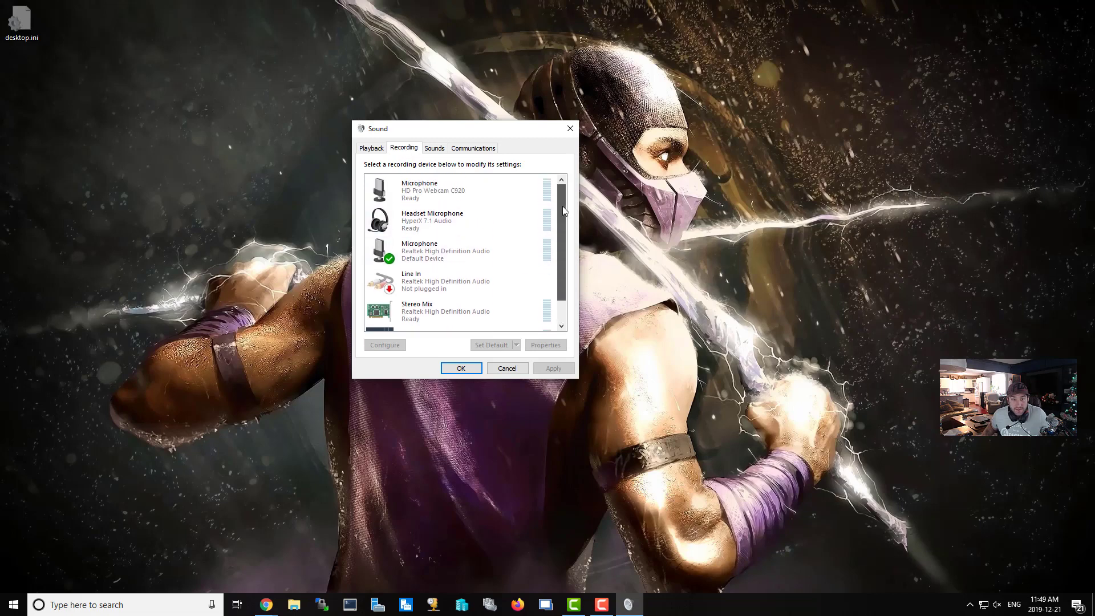
pyautogui.click(443, 255)
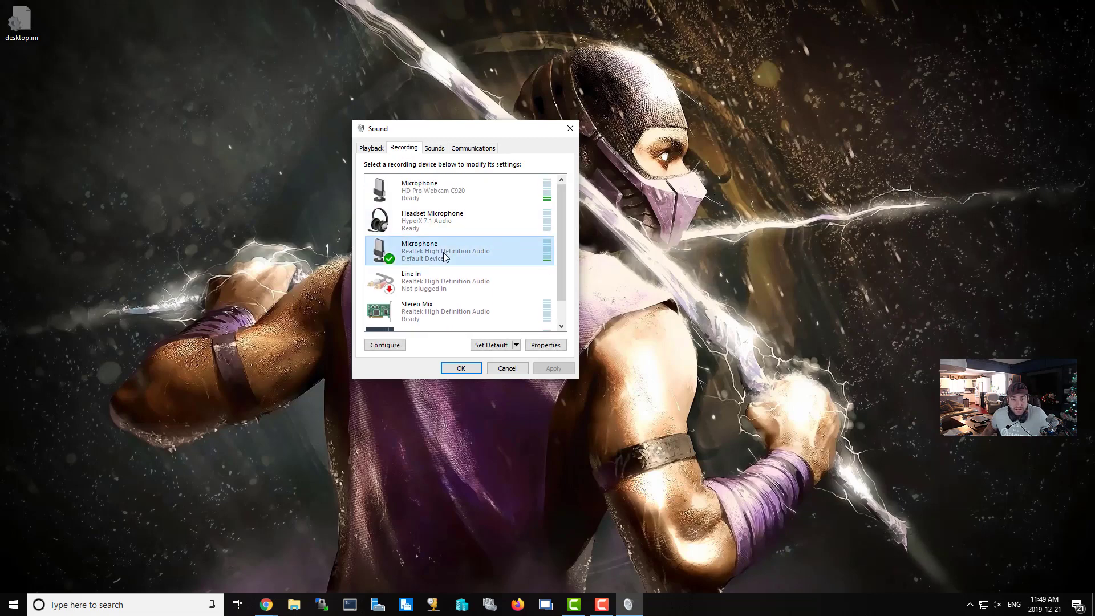
pyautogui.rightClick(433, 255)
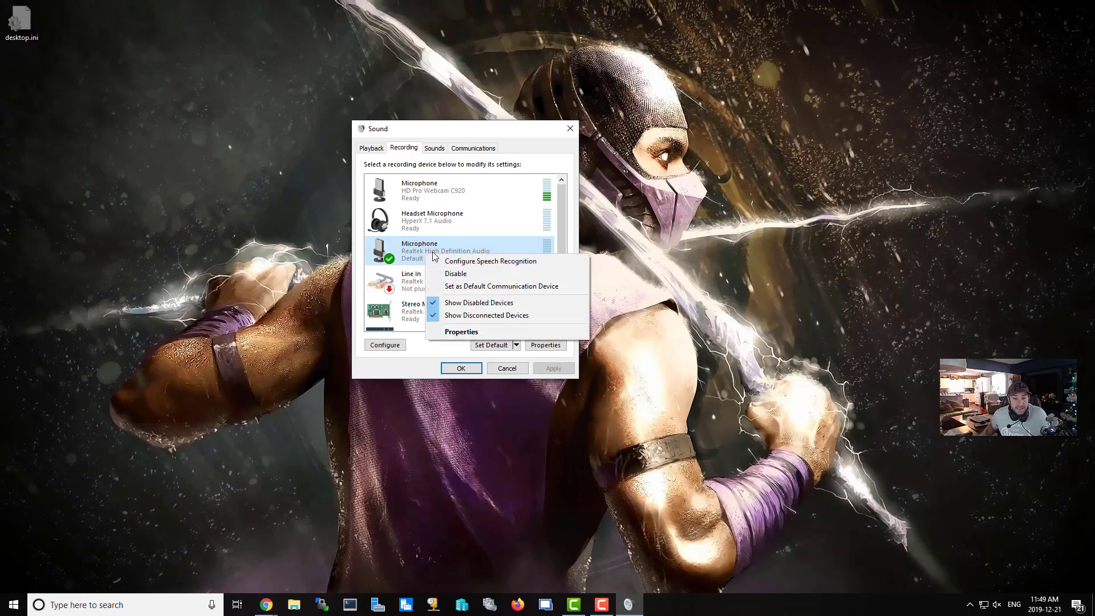
# Step: Open the Realtek Microphone's properties, review the Listen and Levels tabs, then show Enhancements
pyautogui.click(560, 350)
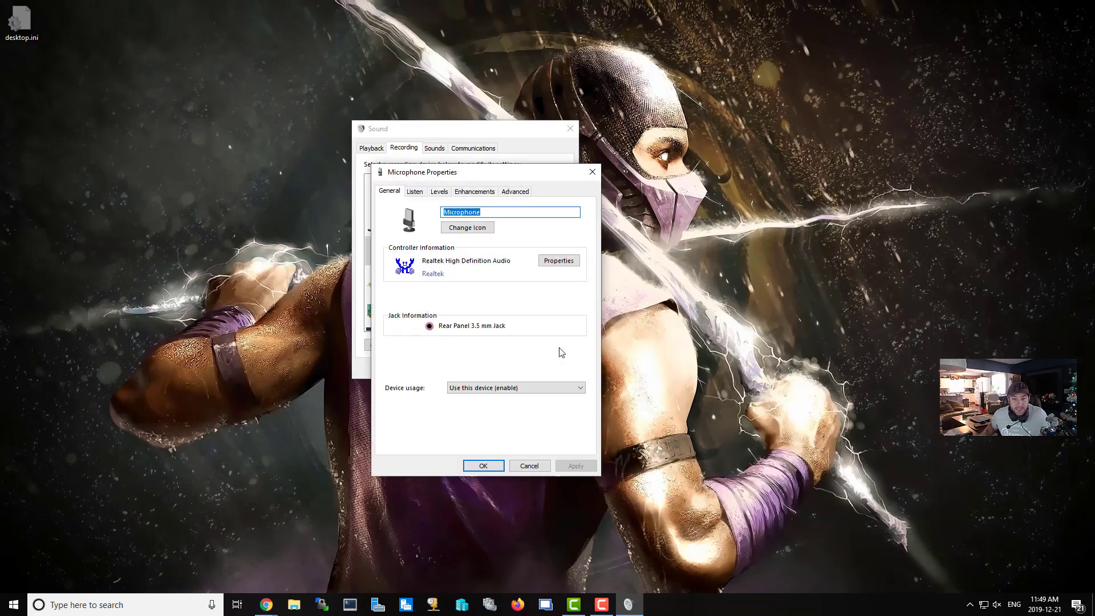
pyautogui.click(419, 195)
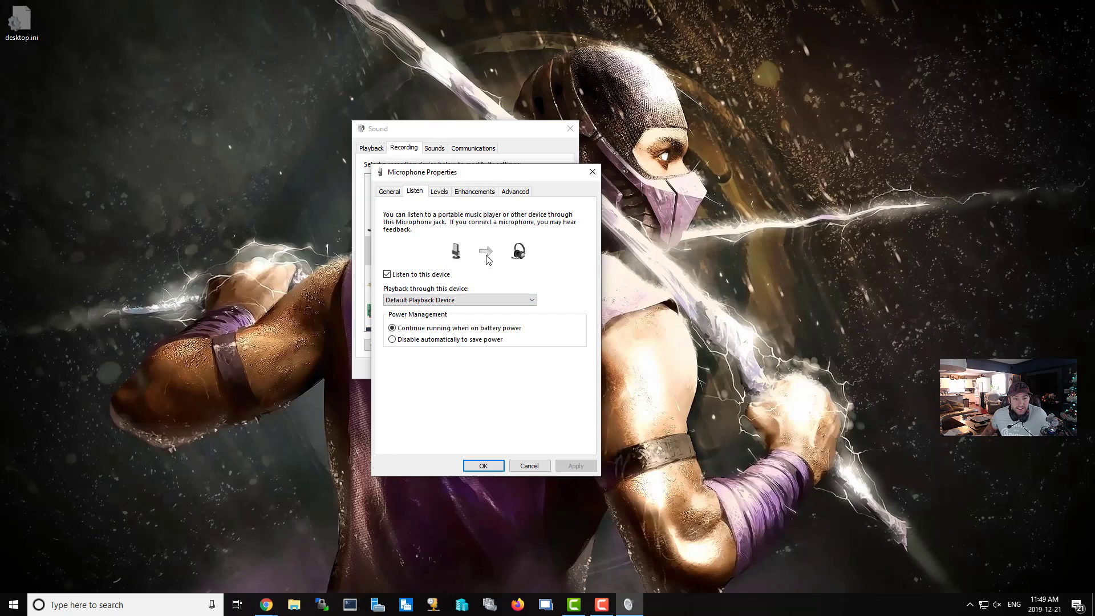
pyautogui.click(440, 192)
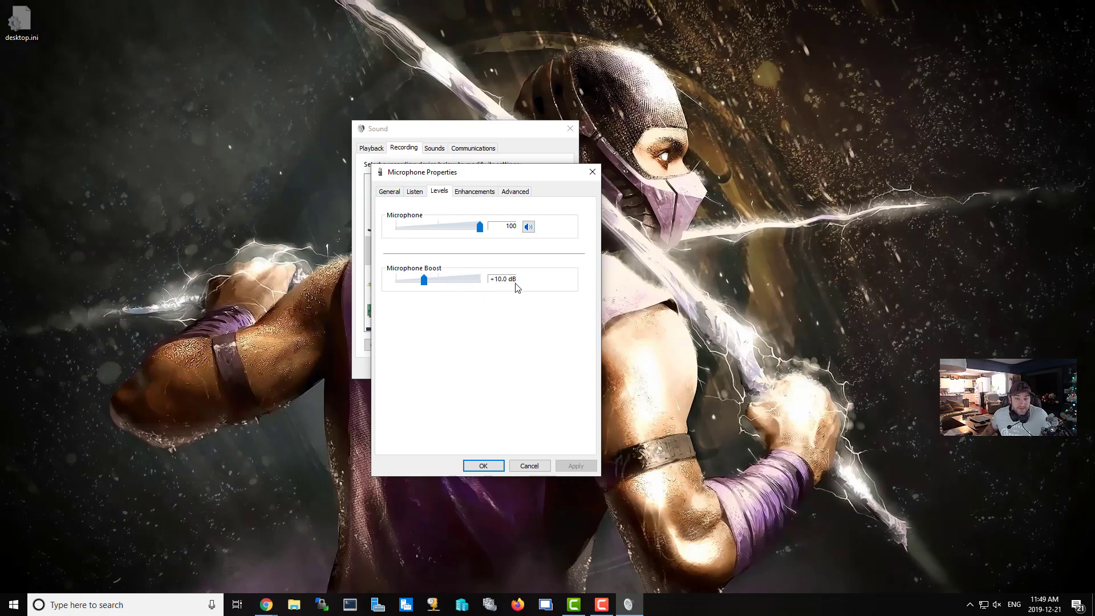
pyautogui.click(476, 192)
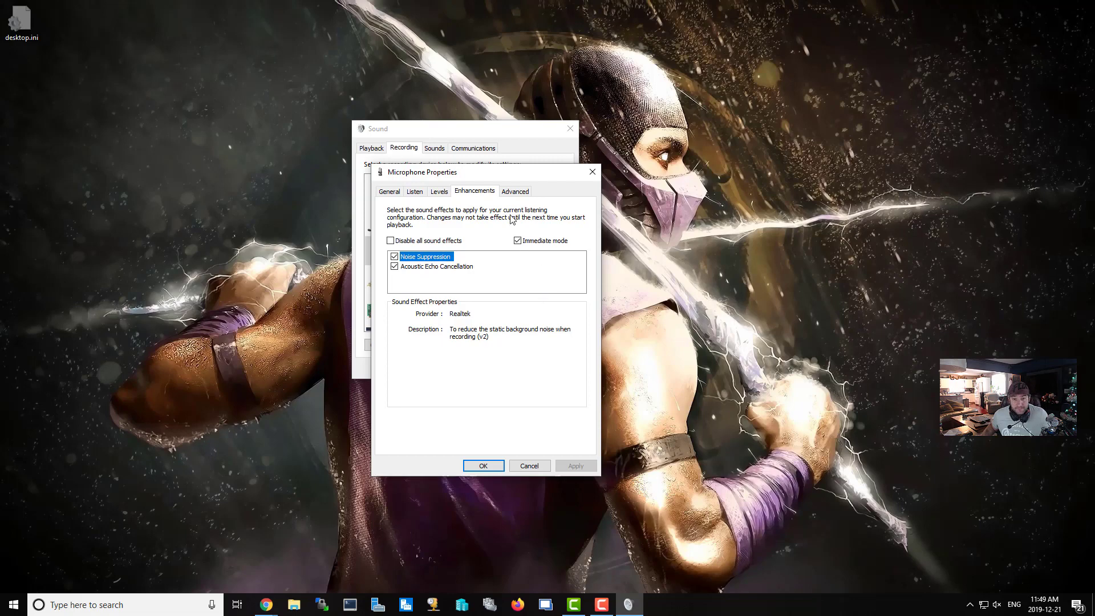
# Step: On the Advanced tab, pick 2 channel, 24 bit, 96000 Hz (Studio Quality), apply, and close
pyautogui.click(513, 193)
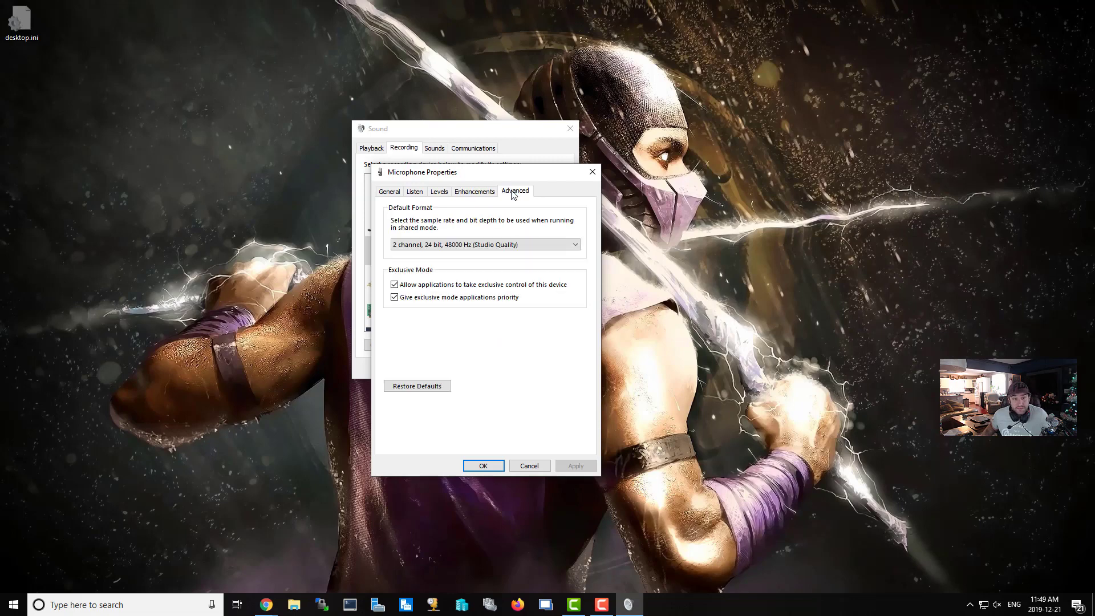
pyautogui.click(515, 247)
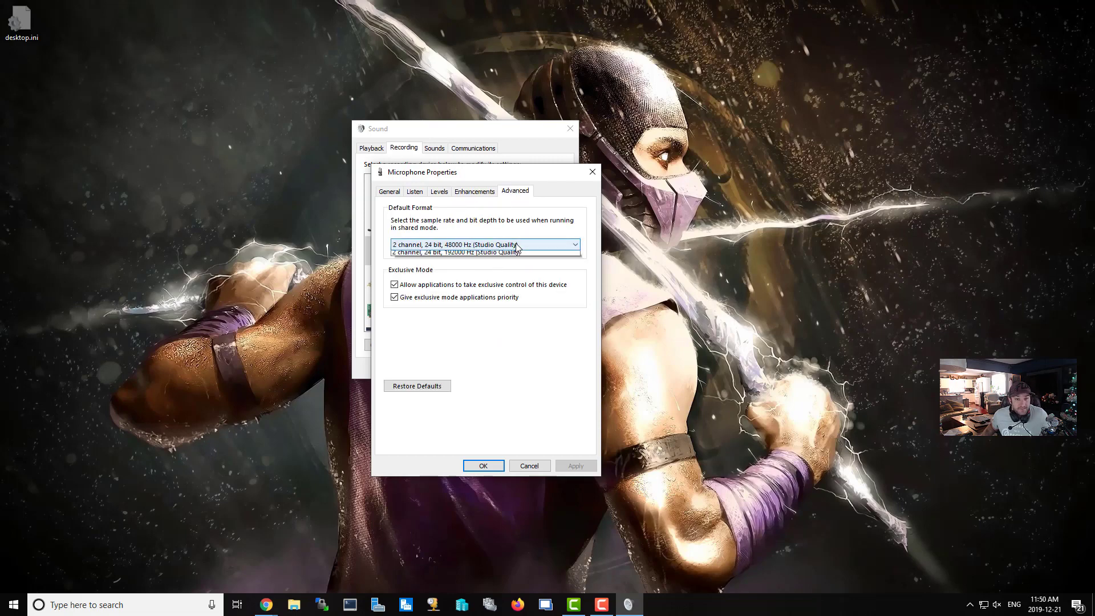
pyautogui.click(516, 262)
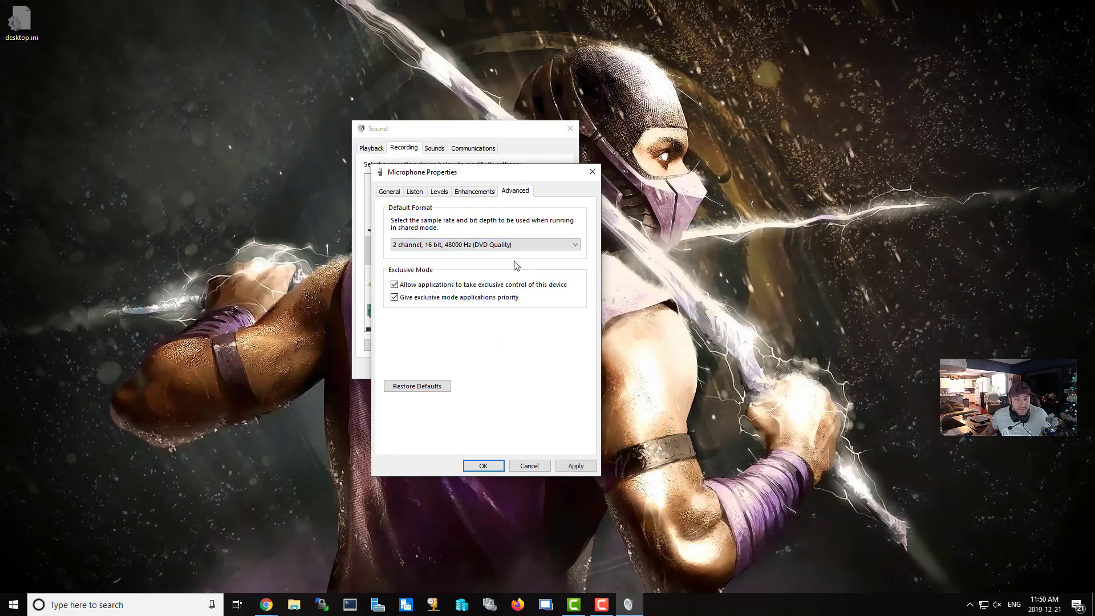
pyautogui.click(504, 246)
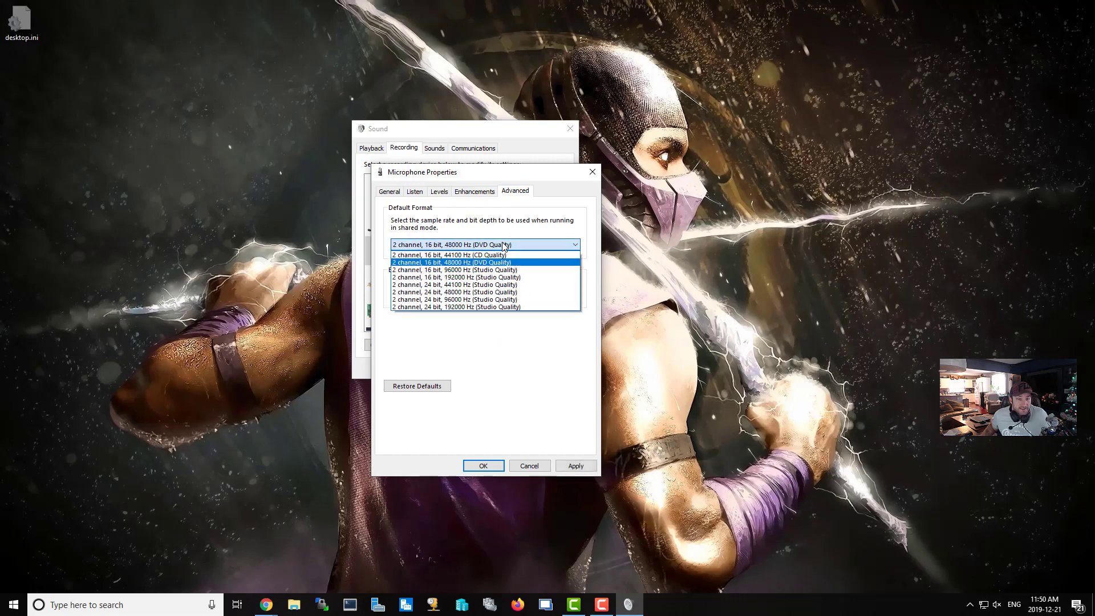
pyautogui.click(511, 246)
pyautogui.click(519, 246)
pyautogui.click(527, 300)
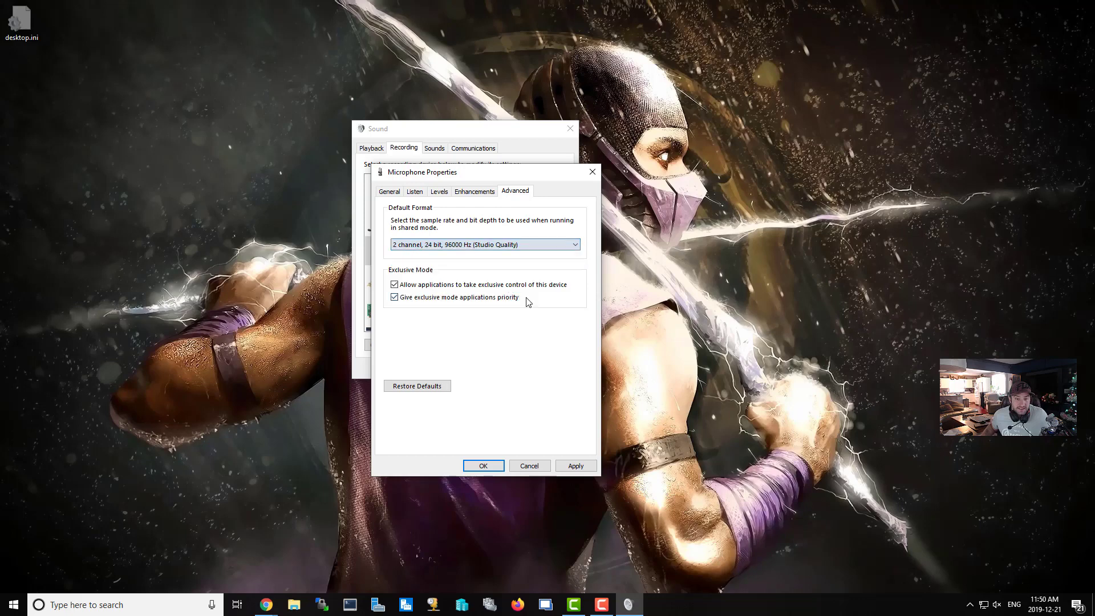
pyautogui.click(576, 465)
pyautogui.click(483, 466)
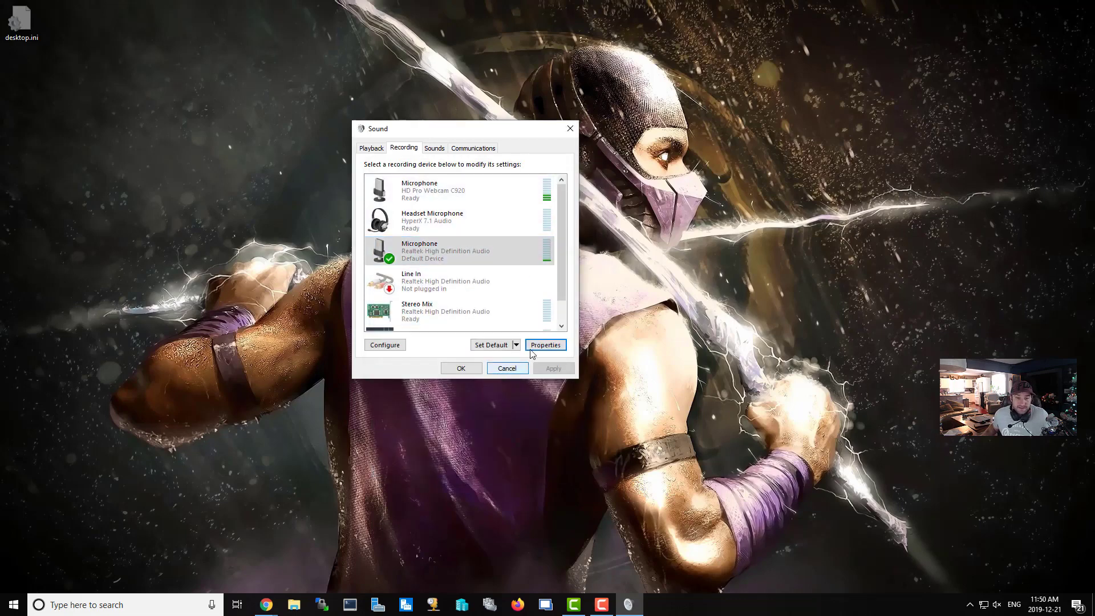
# Step: Reopen the mic properties, enable Noise Suppression and Acoustic Echo Cancellation under Enhancements, and click OK
pyautogui.click(546, 345)
pyautogui.click(439, 191)
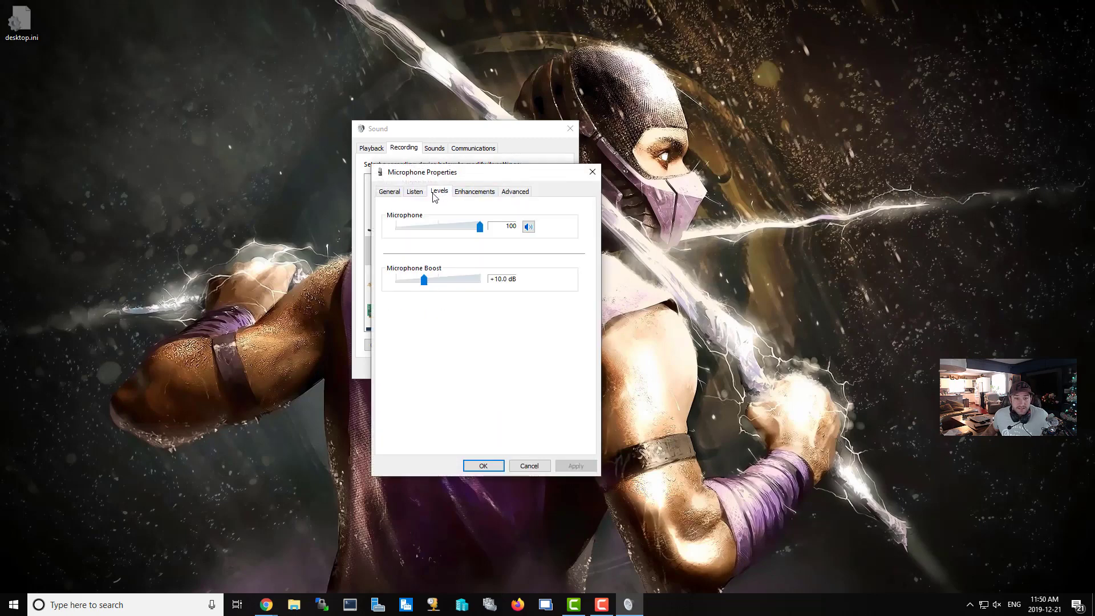
pyautogui.click(415, 192)
pyautogui.click(472, 191)
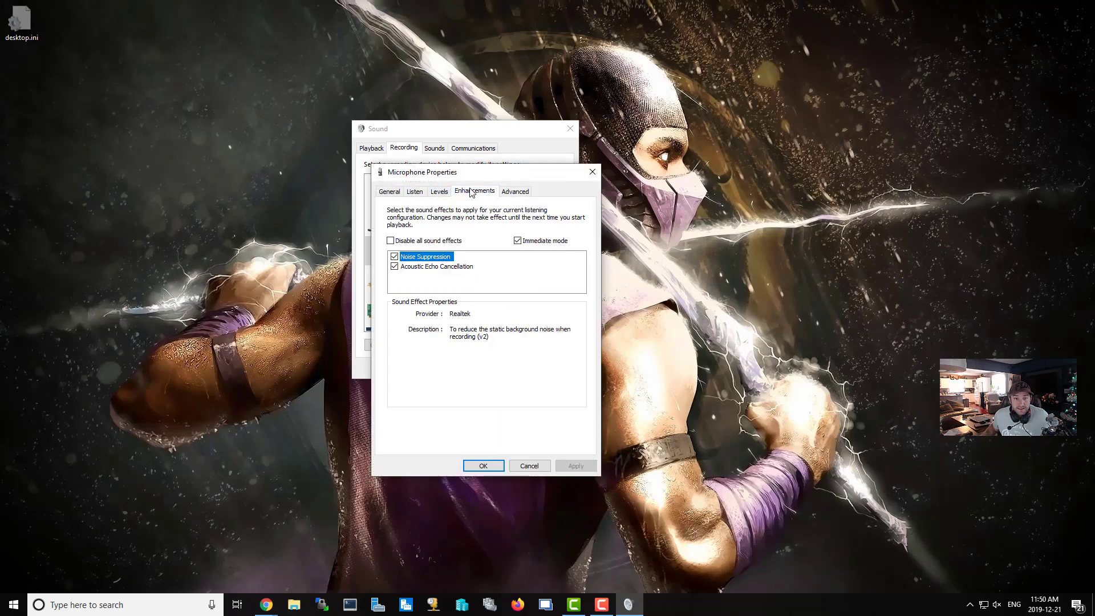
pyautogui.click(394, 257)
pyautogui.click(395, 266)
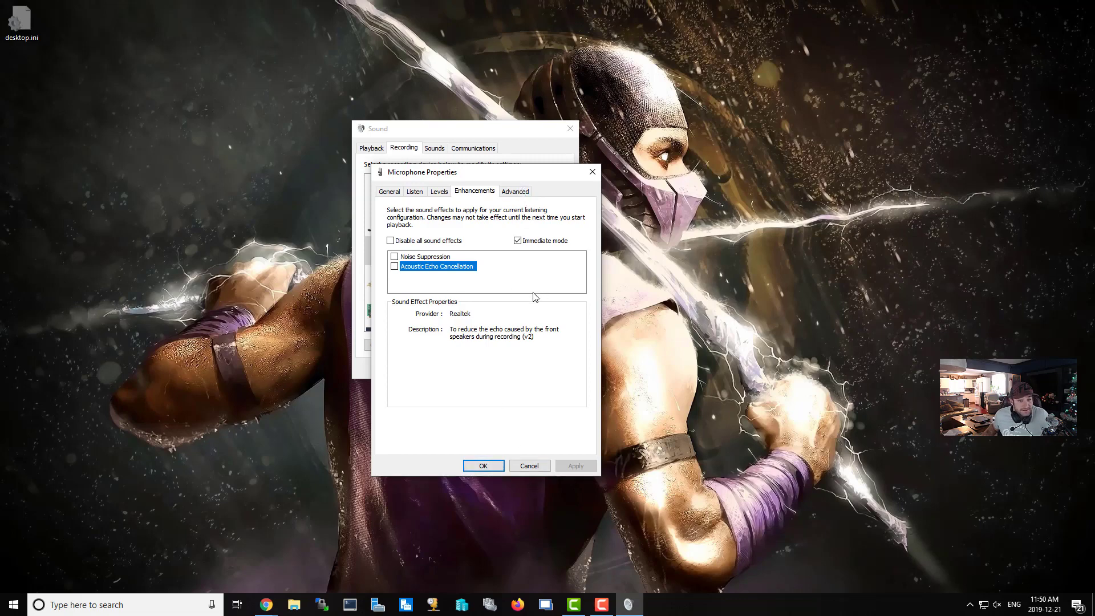
pyautogui.click(395, 257)
pyautogui.click(501, 276)
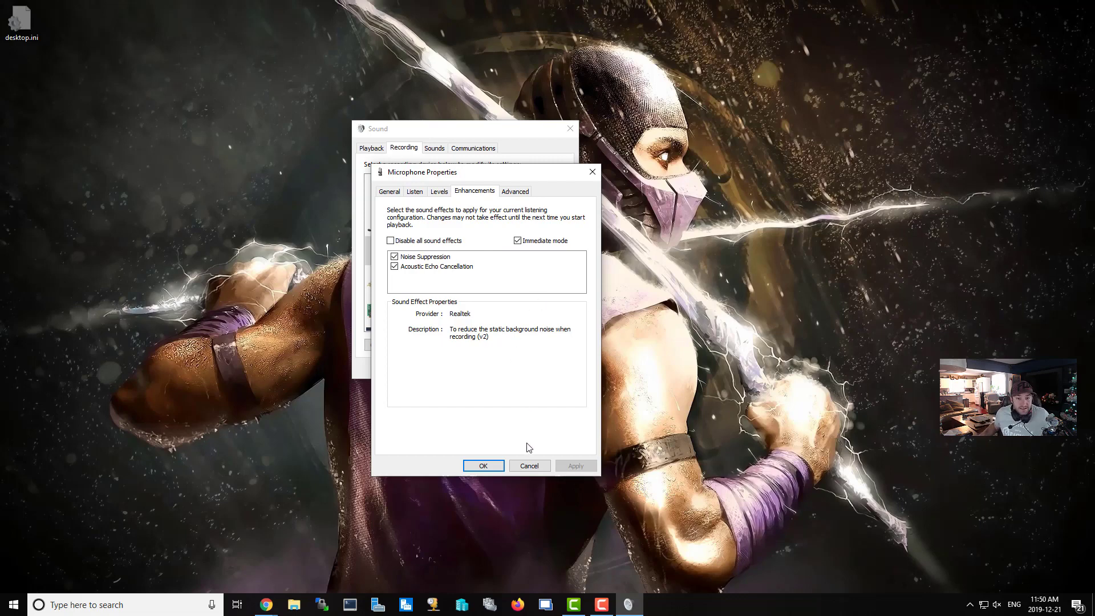
pyautogui.click(483, 466)
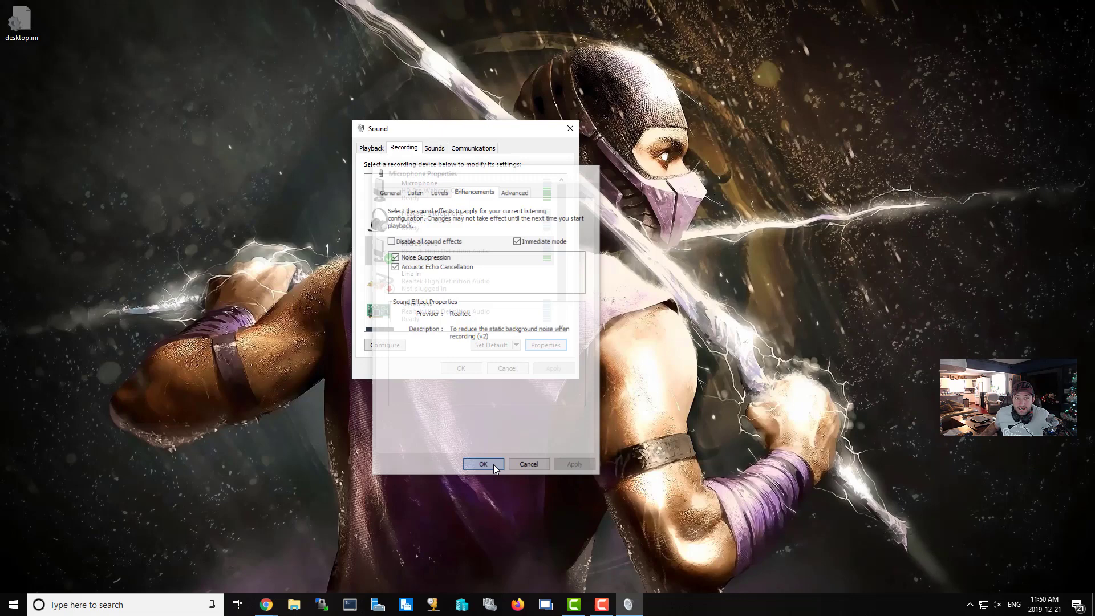
# Step: Close the Sound dialog and search Google for 'voicemeter' in a new Chrome window
pyautogui.click(461, 368)
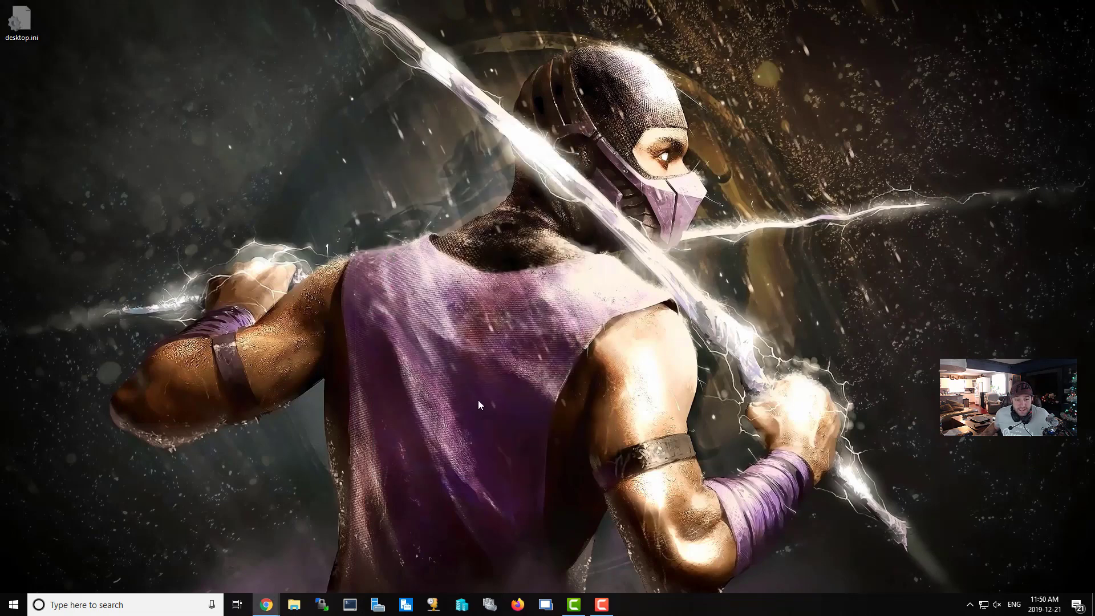
pyautogui.middleClick(272, 611)
pyautogui.click(479, 255)
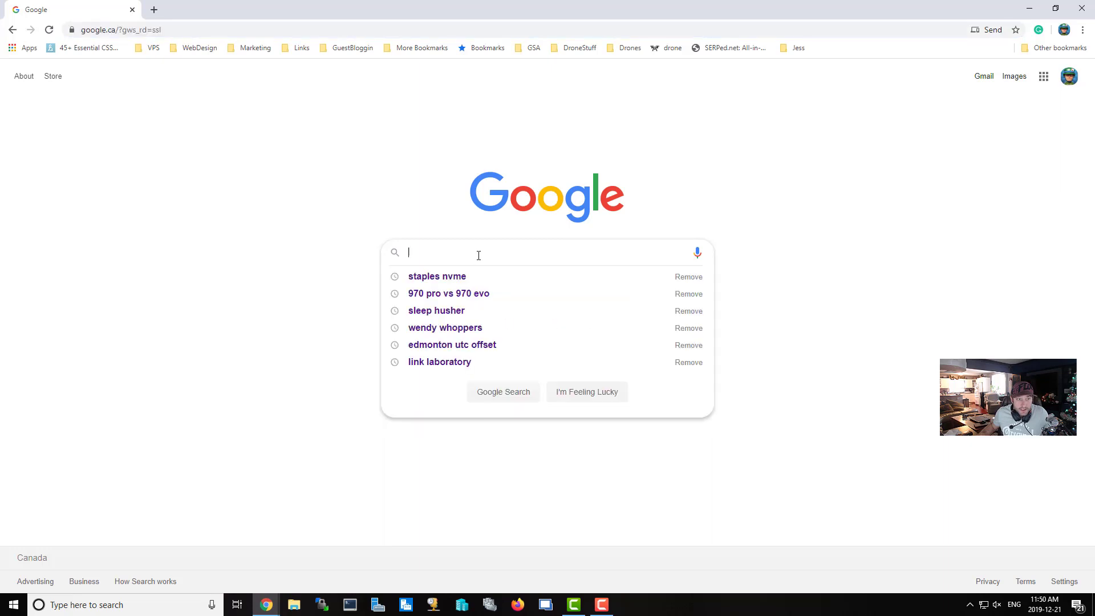
pyautogui.write('voicemeter')
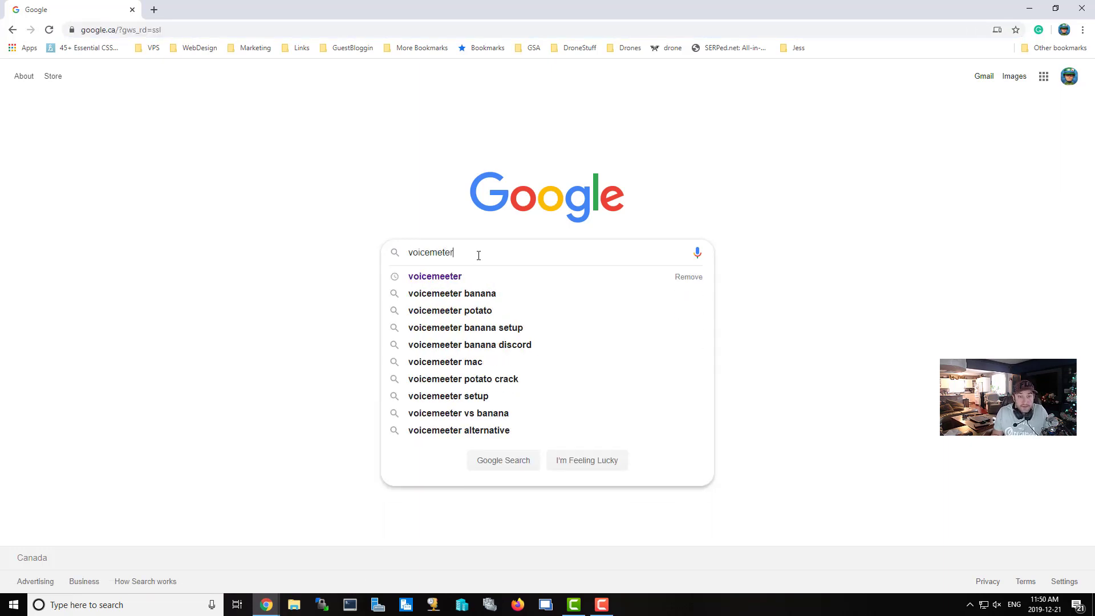
pyautogui.press('Return')
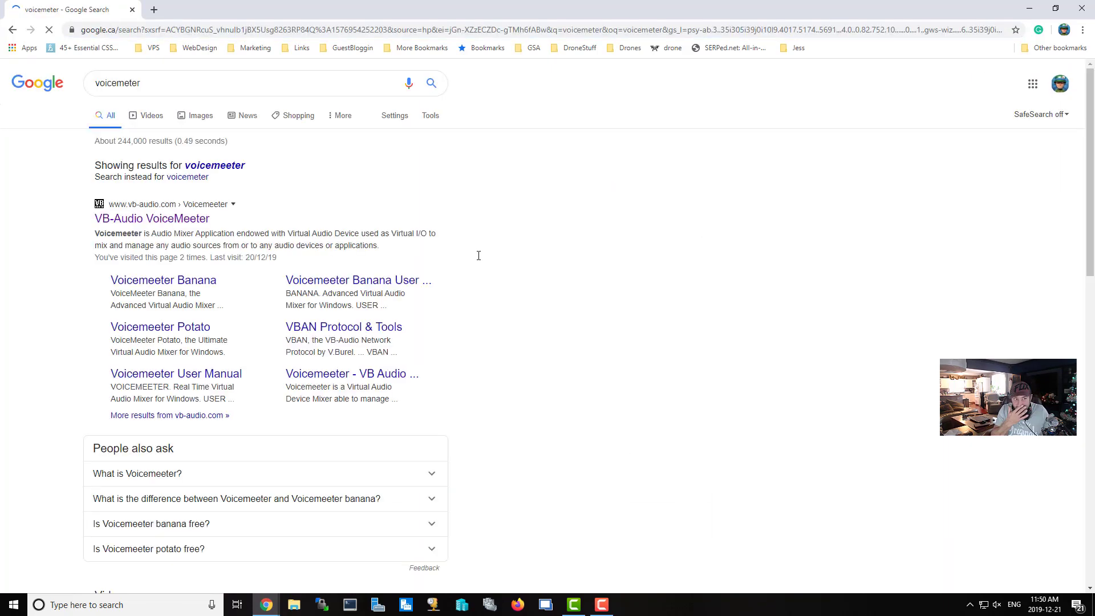
# Step: Open the VB-Audio VoiceMeeter result and download the Voicemeeter 1.0.7.0 installer, VoicemeeterSetup.exe
pyautogui.click(176, 227)
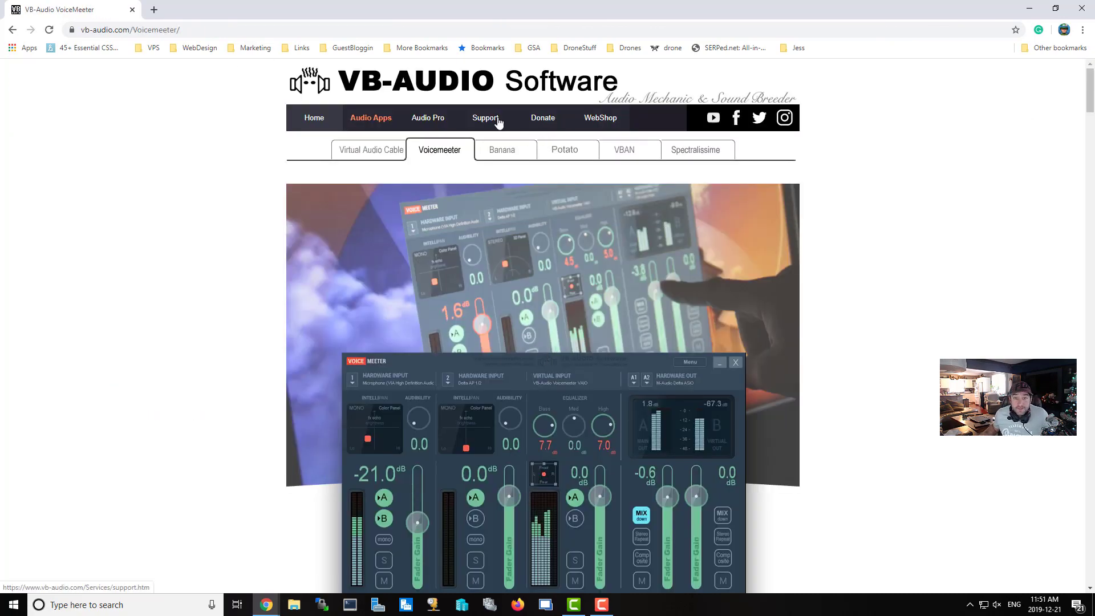
pyautogui.scroll(-8, 643, 381)
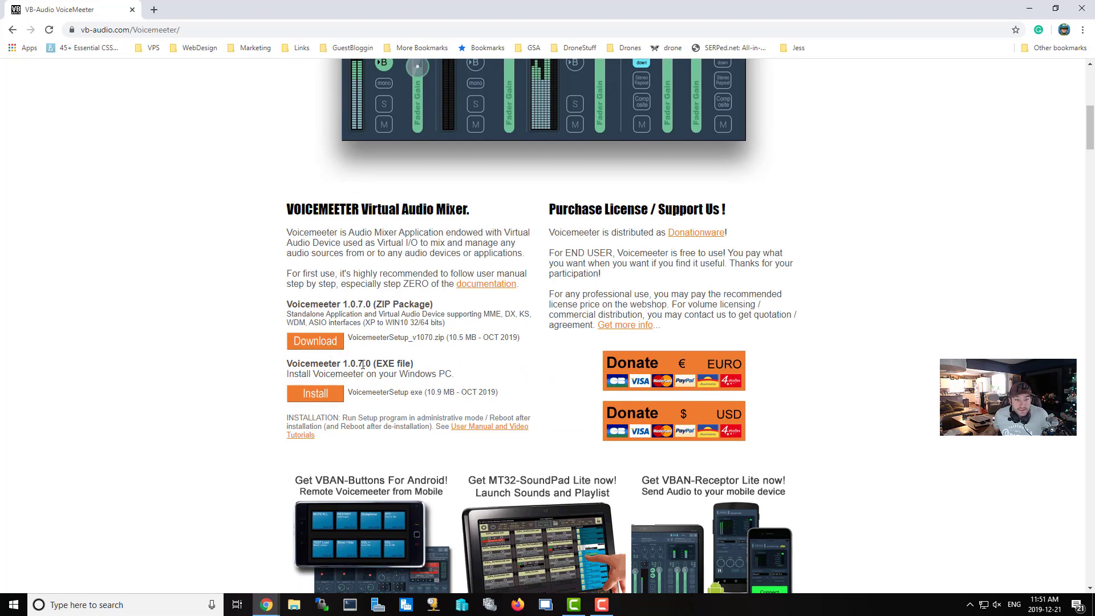
pyautogui.doubleClick(400, 302)
pyautogui.moveTo(389, 364); pyautogui.dragTo(395, 363)
pyautogui.click(331, 399)
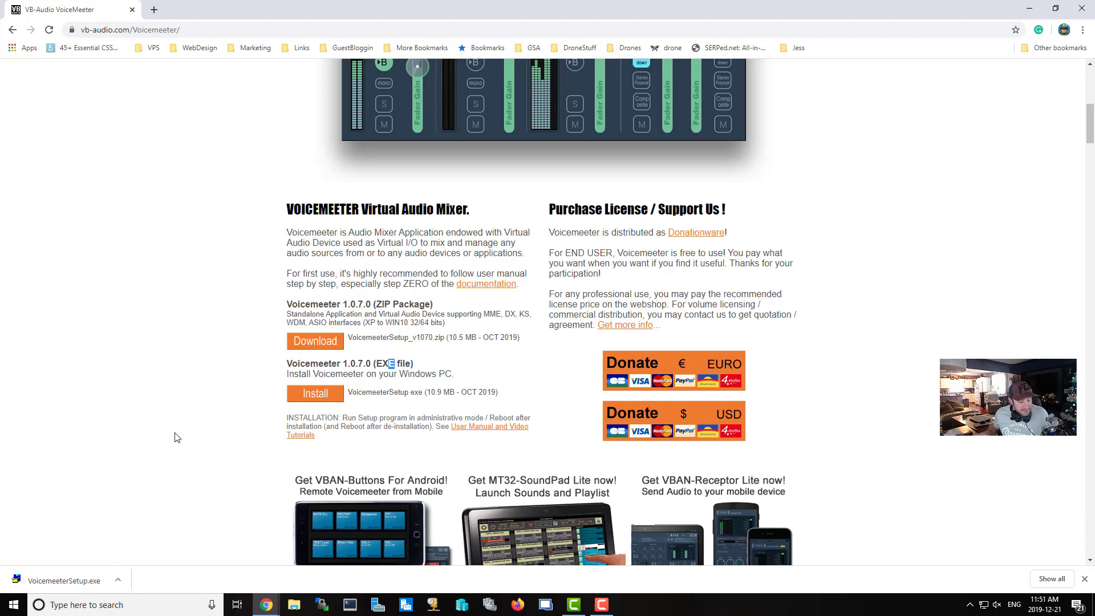
# Step: Launch Voicemeeter by searching 'voiceme' from Start, then move its window into place
pyautogui.press('super')
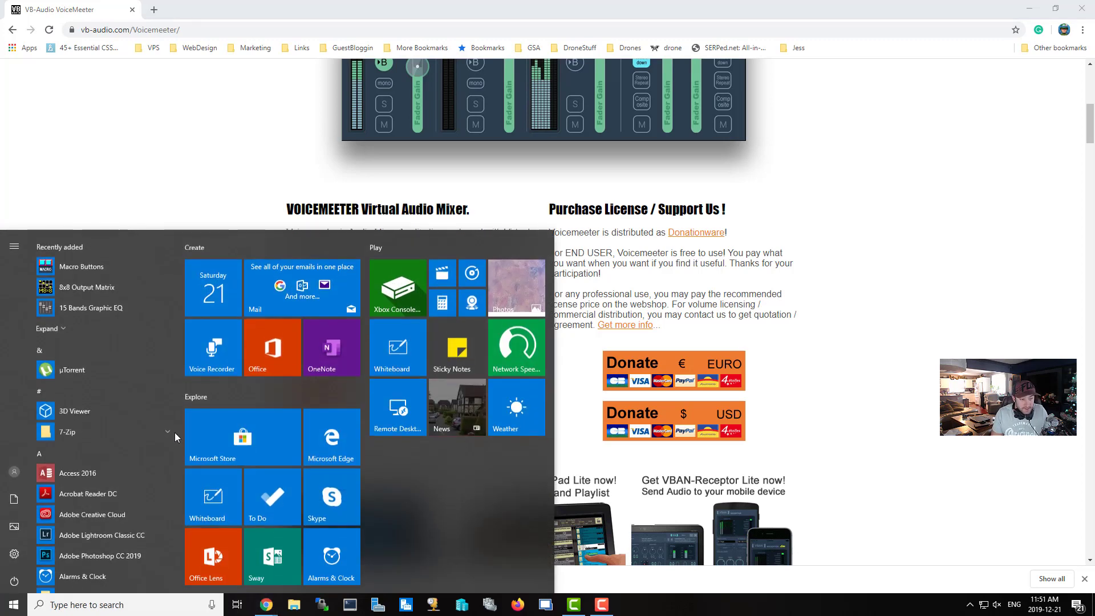
pyautogui.write('voiceme')
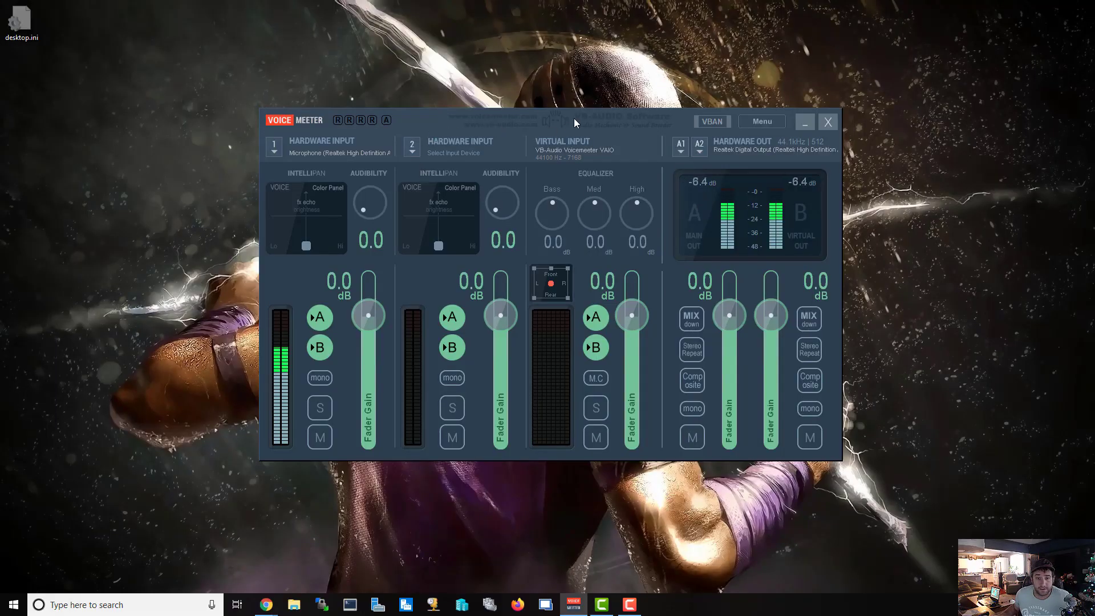
pyautogui.moveTo(611, 114)
pyautogui.mouseDown()
pyautogui.moveTo(604, 131)
pyautogui.moveTo(608, 121)
pyautogui.mouseUp()
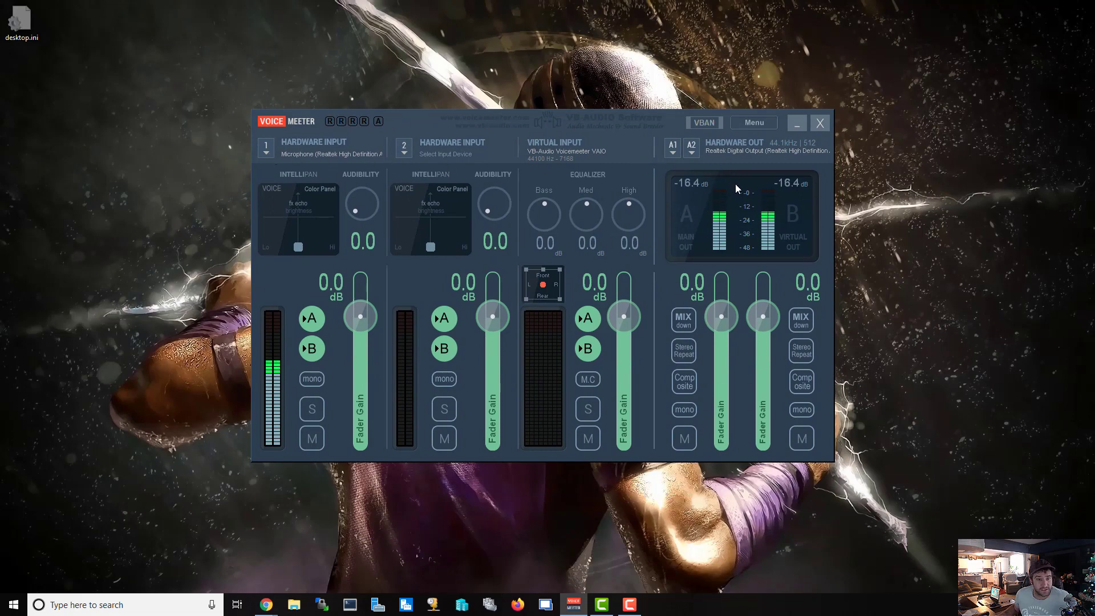
pyautogui.click(269, 147)
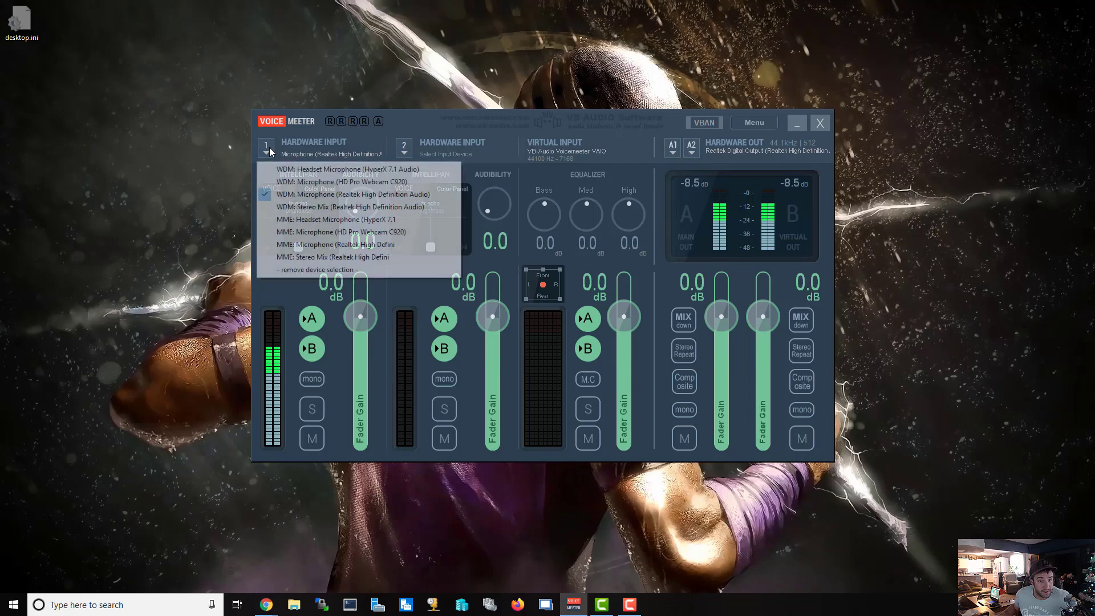
pyautogui.click(344, 195)
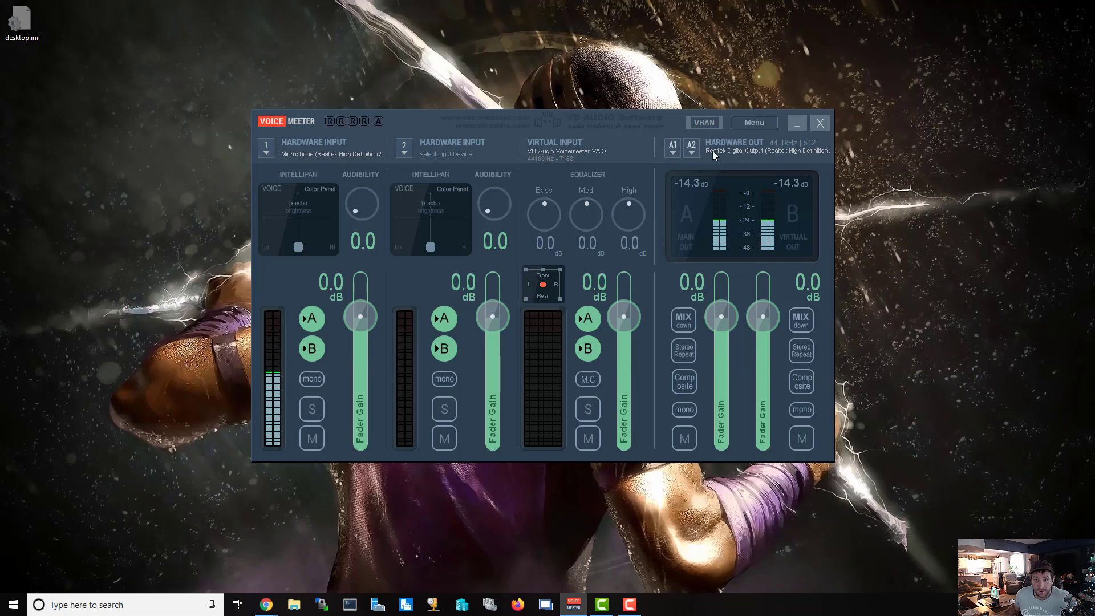
pyautogui.click(672, 147)
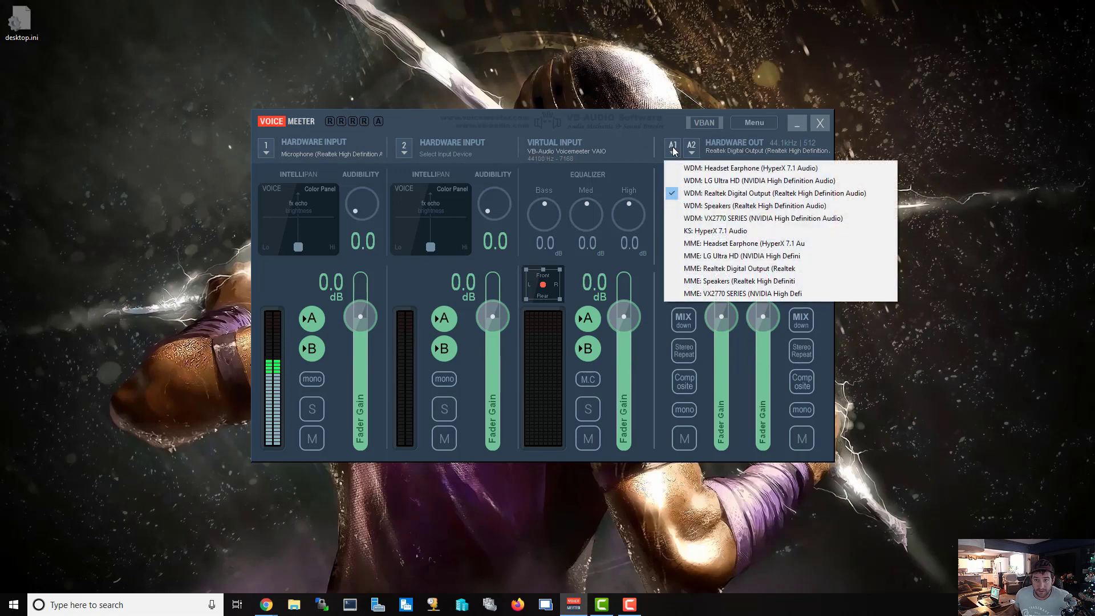
pyautogui.click(711, 194)
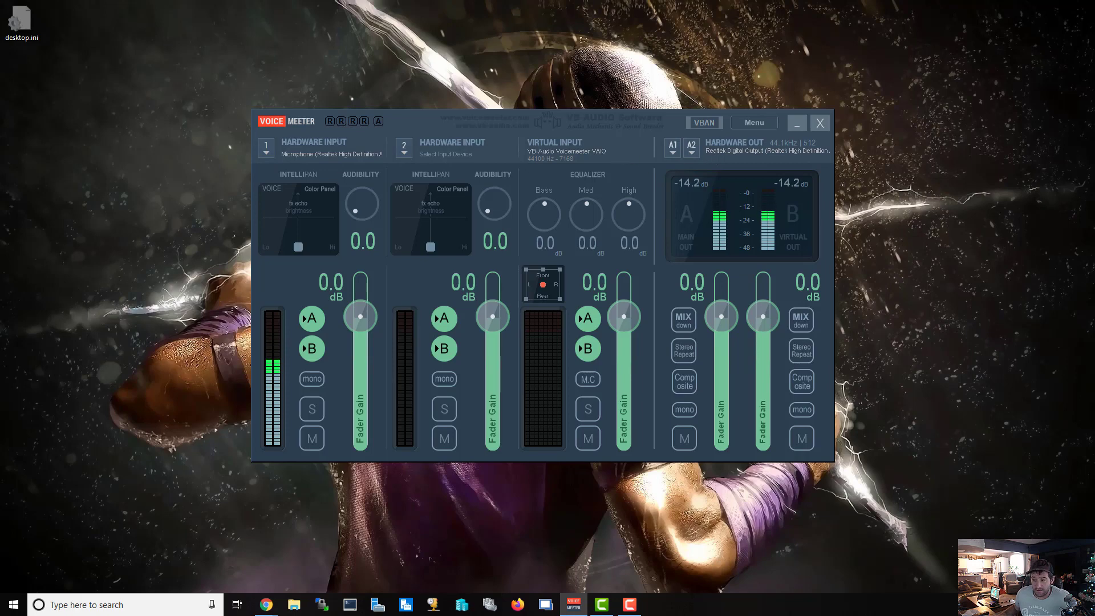
pyautogui.click(630, 604)
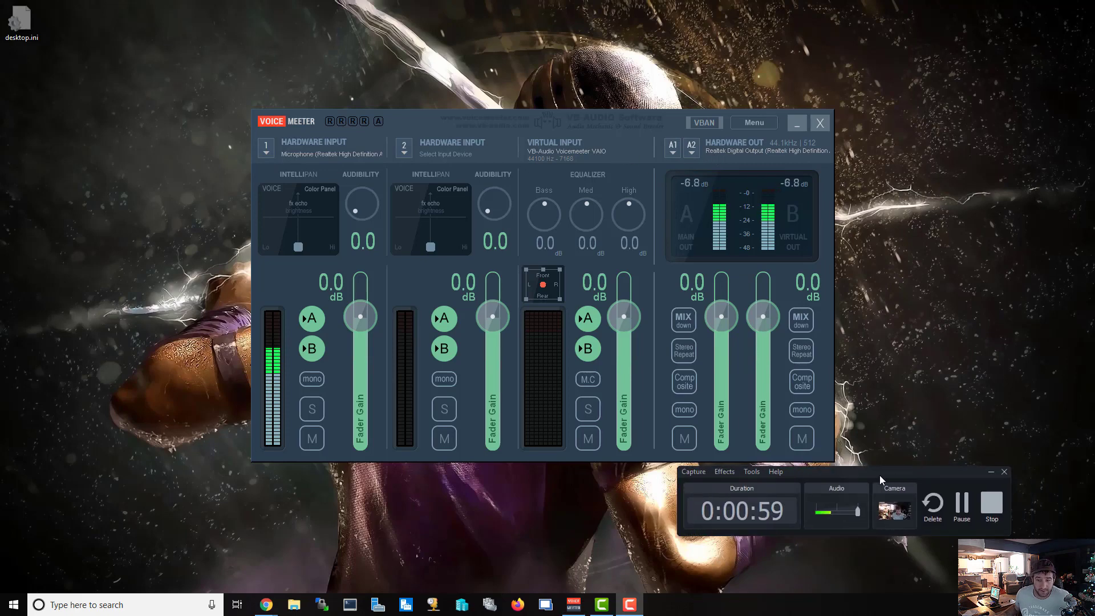
pyautogui.moveTo(879, 475); pyautogui.dragTo(899, 385)
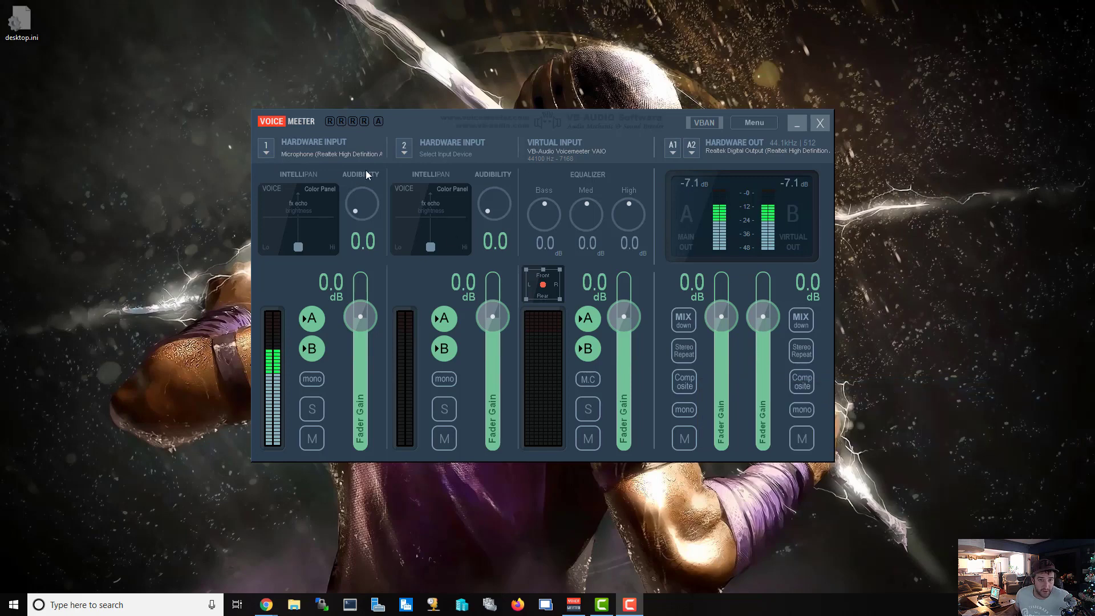
pyautogui.moveTo(470, 122); pyautogui.dragTo(440, 142)
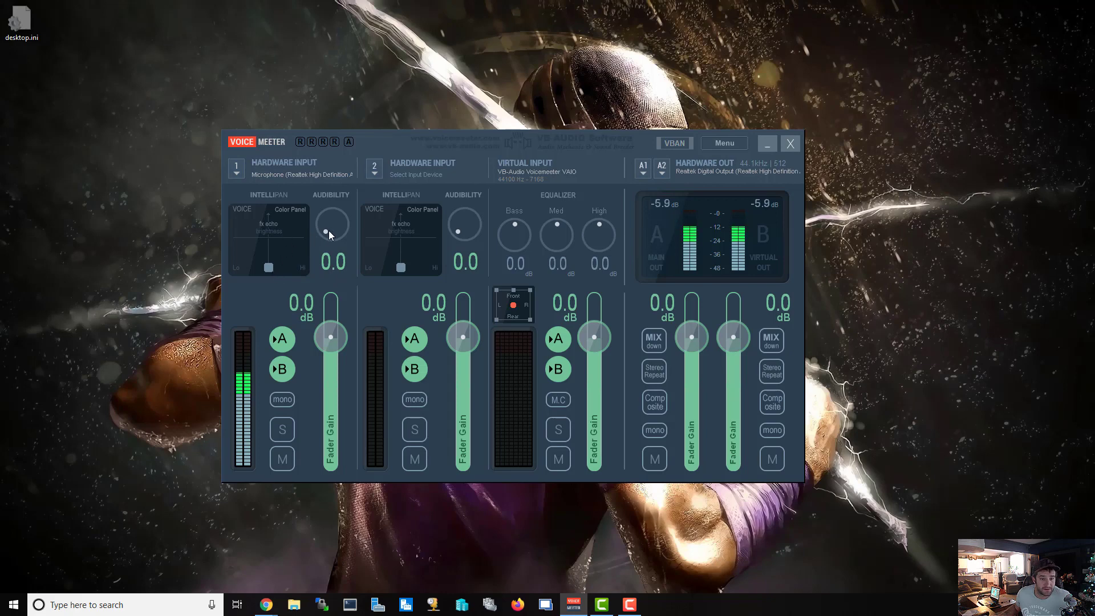
# Step: Set Hardware Input 1 Audibility to 0.3 and nudge its Intellipan voice position slightly left
pyautogui.moveTo(322, 231); pyautogui.dragTo(336, 214)
pyautogui.moveTo(327, 215); pyautogui.dragTo(317, 234)
pyautogui.moveTo(269, 269)
pyautogui.mouseDown()
pyautogui.moveTo(302, 257)
pyautogui.moveTo(311, 214)
pyautogui.moveTo(234, 226)
pyautogui.moveTo(221, 269)
pyautogui.moveTo(252, 280)
pyautogui.mouseUp()
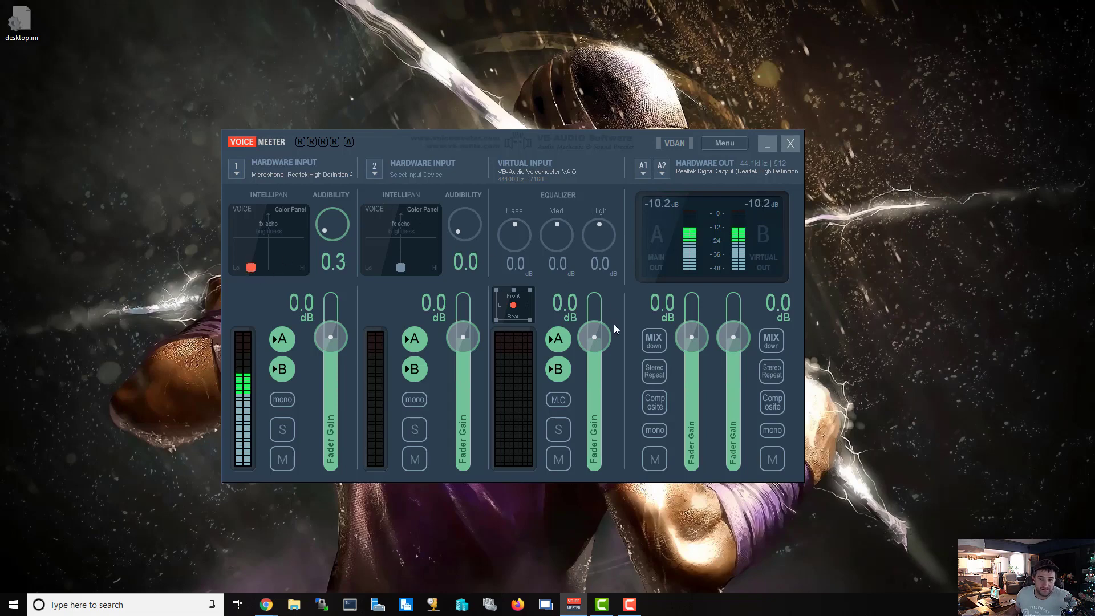
# Step: Turn on mono for the microphone on Hardware Input 1
pyautogui.click(281, 400)
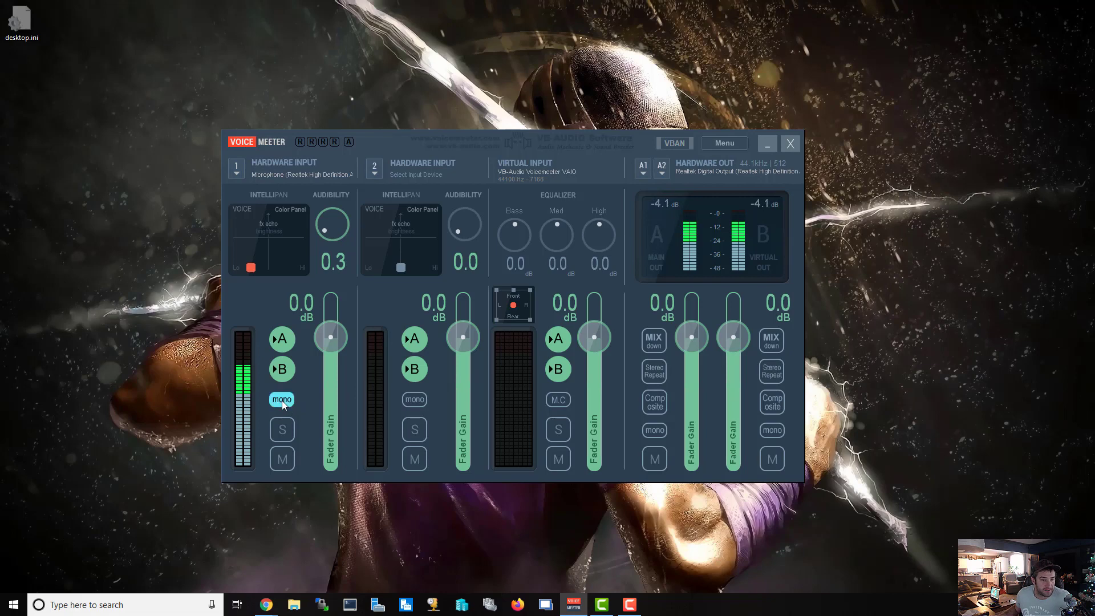